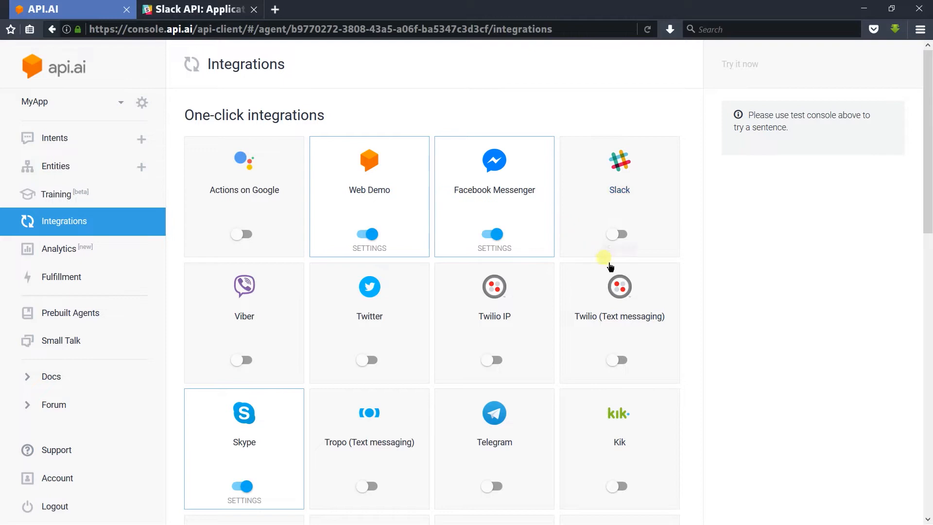
# Enable the agent's Slack integration and paste the Slack app's Client ID into the Slack Client ID field.
pyautogui.click(605, 249)
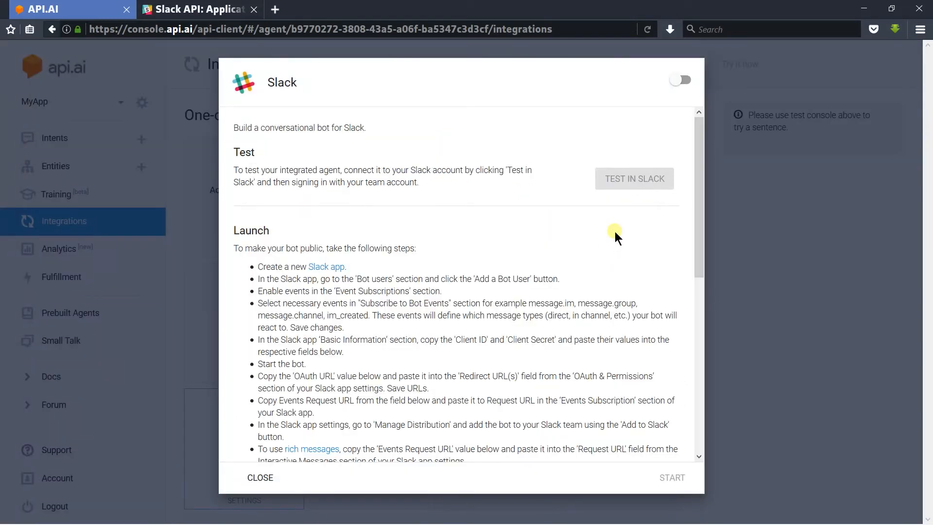
pyautogui.click(691, 88)
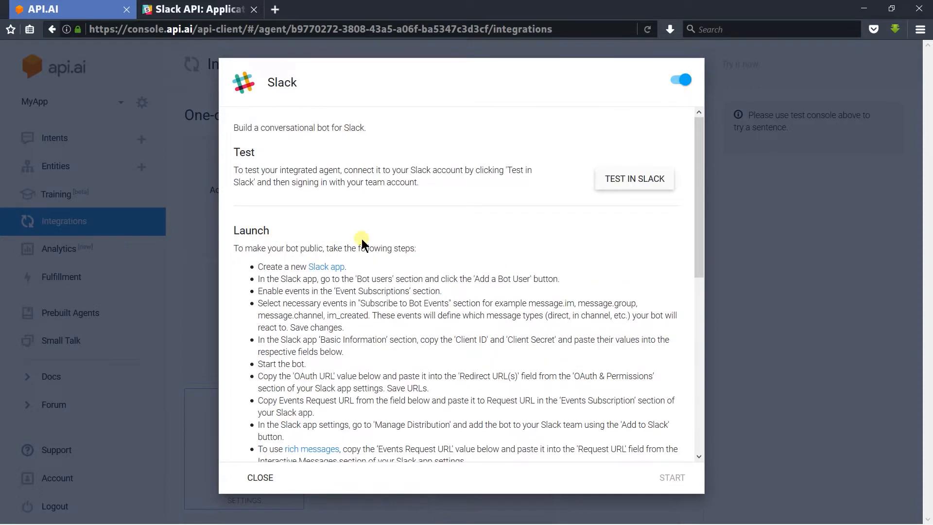
pyautogui.click(205, 9)
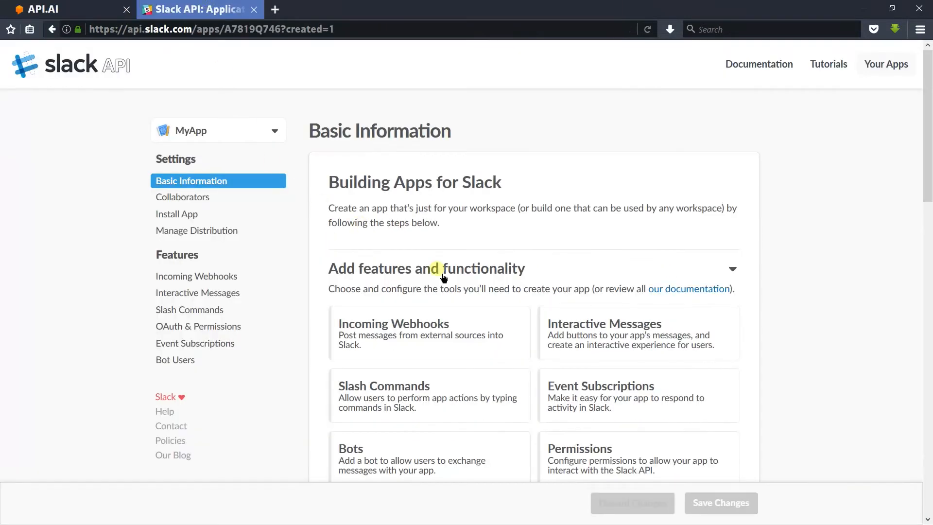
pyautogui.scroll(-5, 443, 276)
pyautogui.scroll(-5, 443, 277)
pyautogui.click(483, 201)
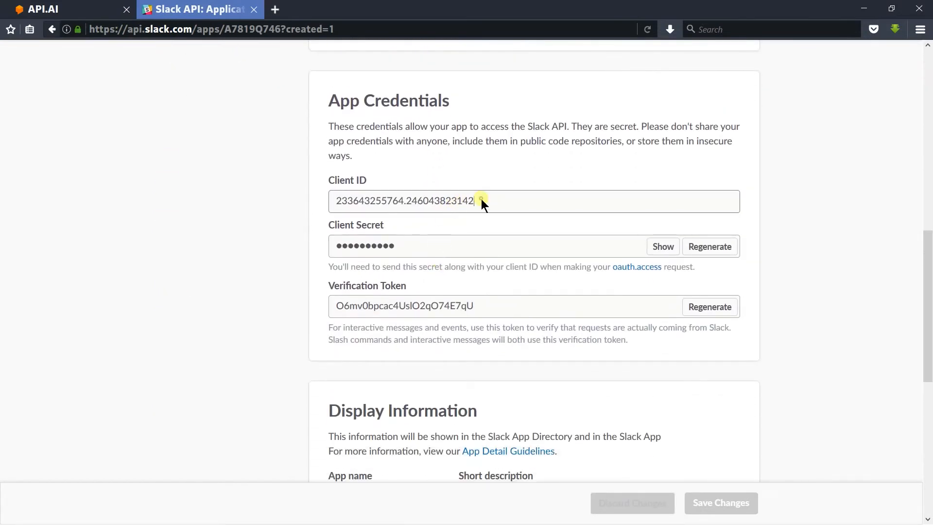
pyautogui.moveTo(486, 199); pyautogui.dragTo(279, 198)
pyautogui.hotkey('ctrl', 'c')
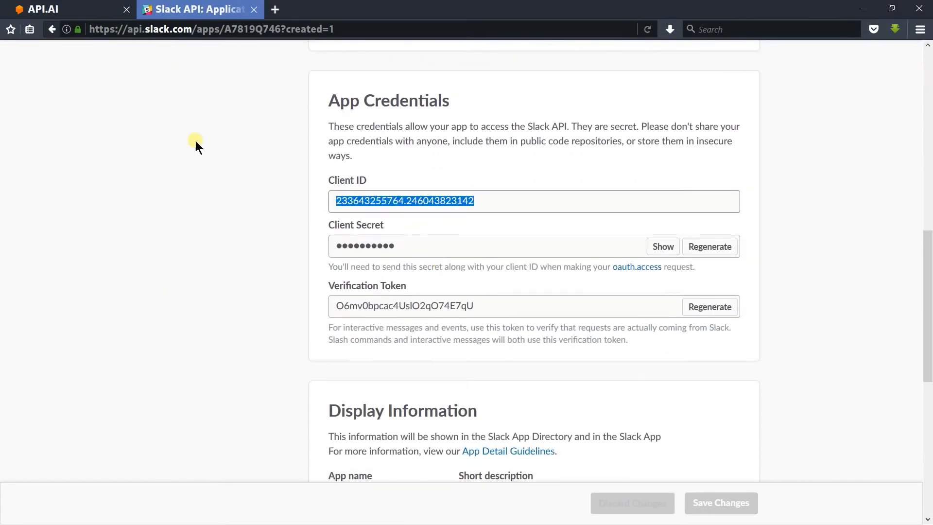
pyautogui.click(97, 9)
pyautogui.scroll(-10, 431, 202)
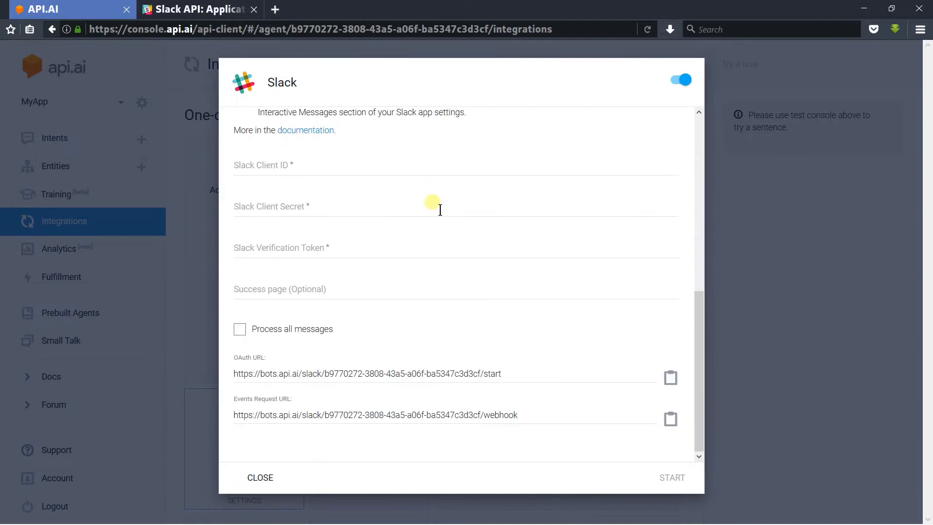
pyautogui.click(302, 168)
pyautogui.hotkey('ctrl', 'v')
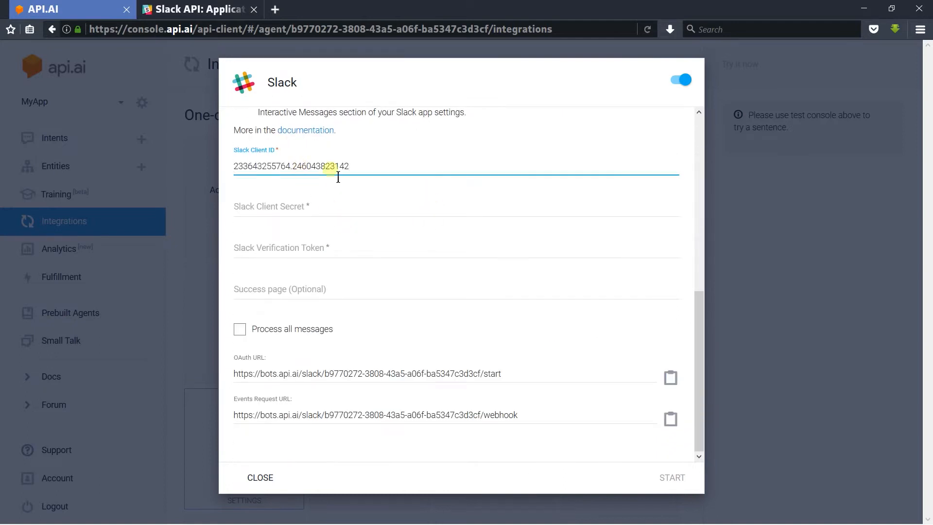
# Reveal the Slack app's Client Secret and paste it into the integration's Slack Client Secret field.
pyautogui.click(199, 9)
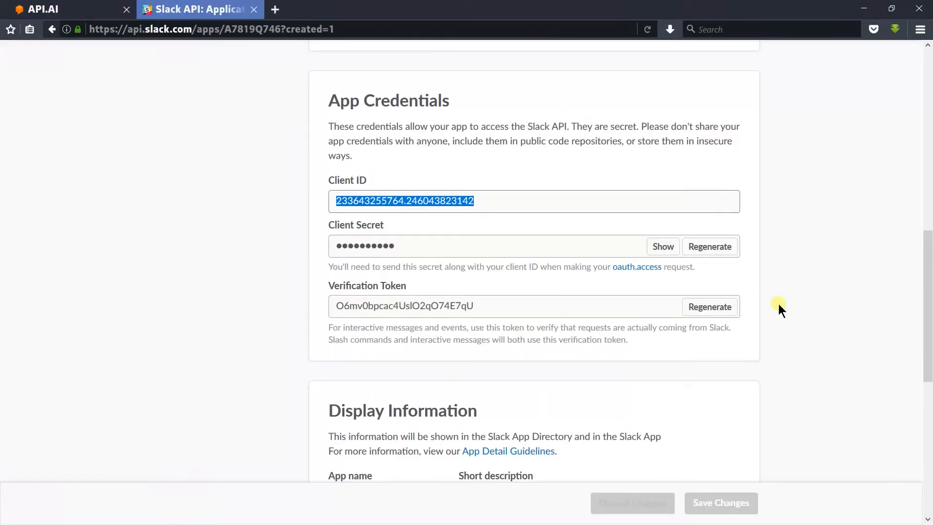
pyautogui.click(662, 246)
pyautogui.hotkey('ctrl', 'c')
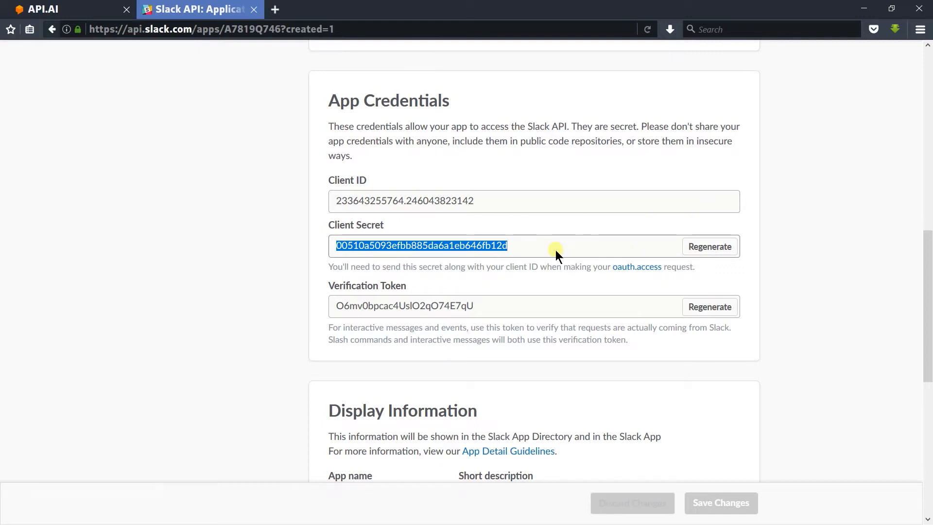
pyautogui.click(112, 9)
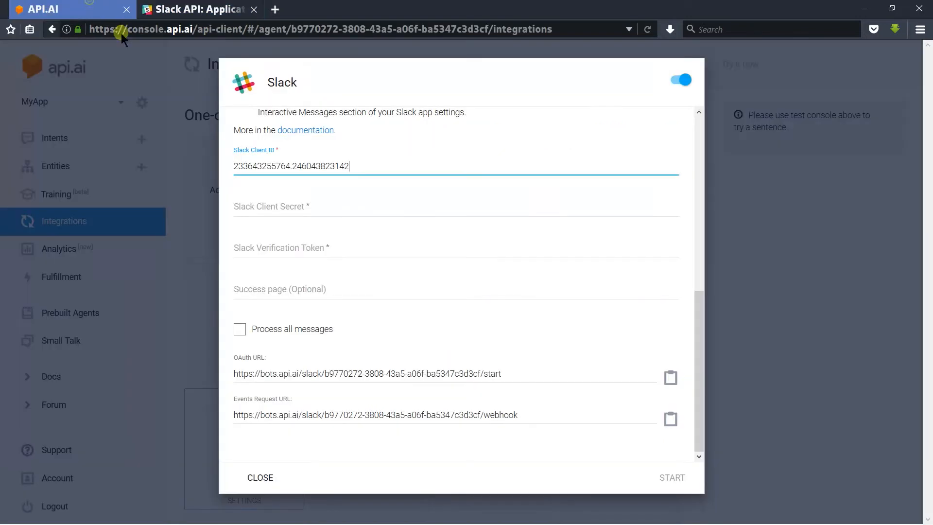
pyautogui.click(298, 208)
pyautogui.hotkey('ctrl', 'v')
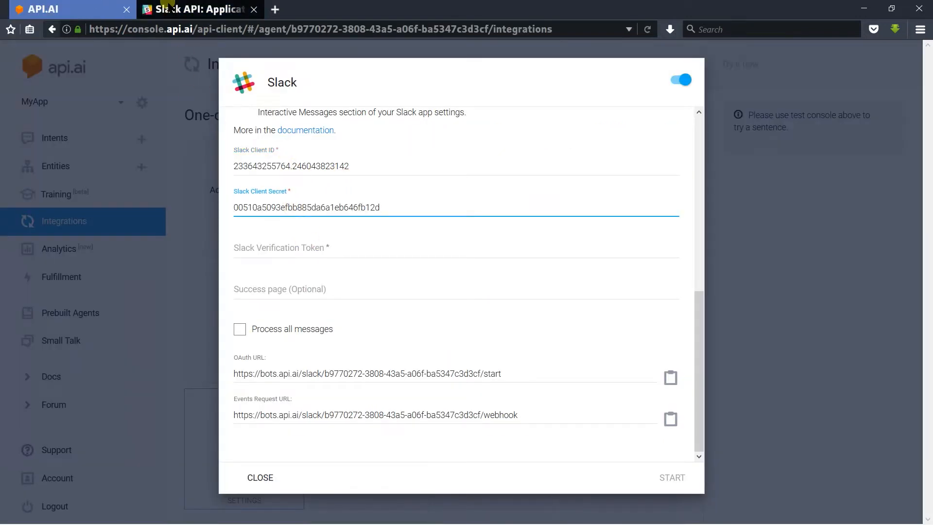
# Paste the Slack app's Verification Token into the integration's Slack Verification Token field and start the bot.
pyautogui.click(170, 10)
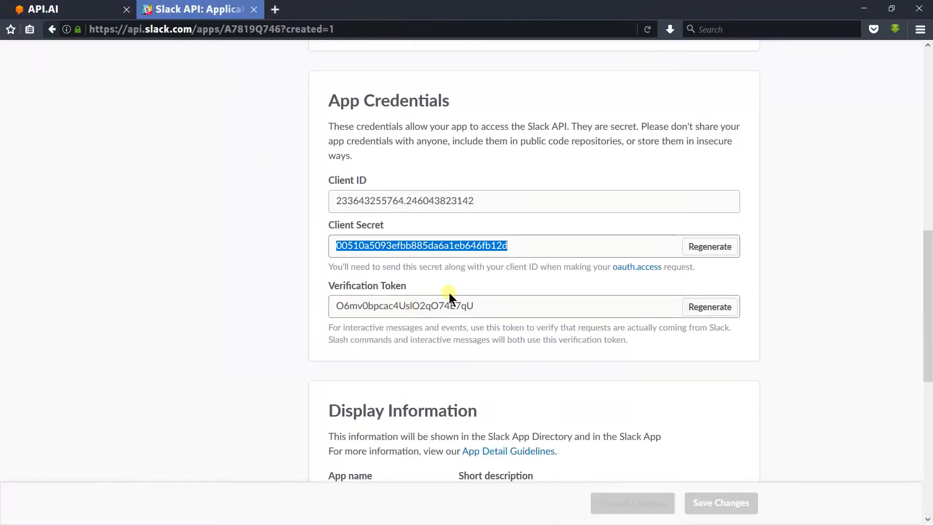
pyautogui.moveTo(482, 308); pyautogui.dragTo(314, 307)
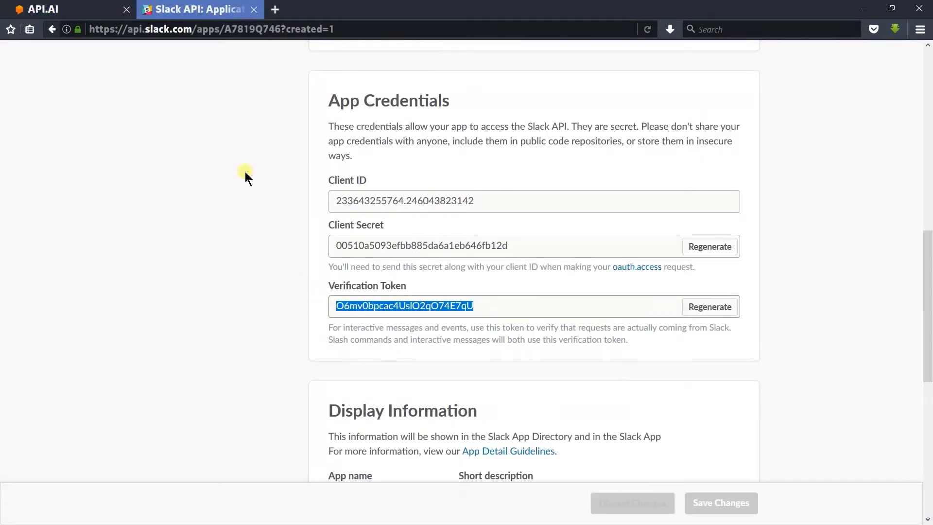
pyautogui.hotkey('ctrl', 'Tab')
pyautogui.click(272, 249)
pyautogui.hotkey('ctrl', 'v')
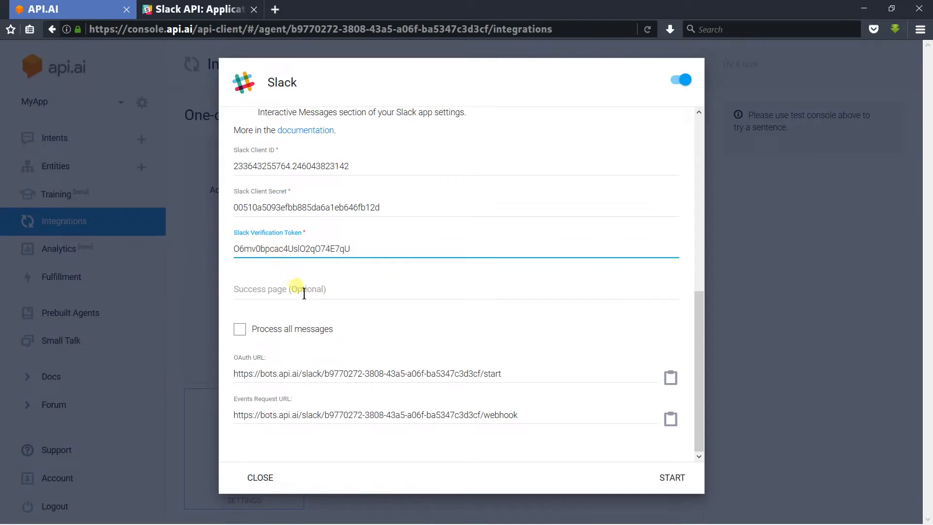
pyautogui.click(658, 478)
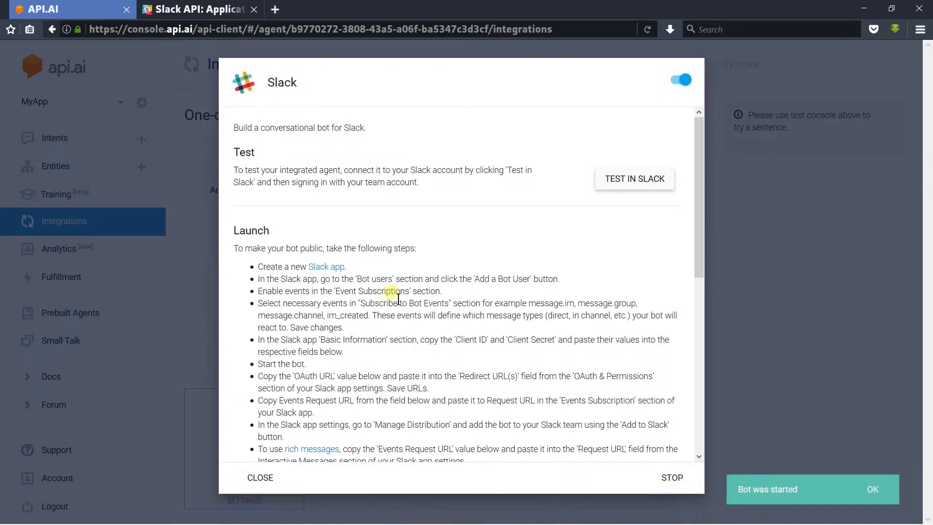
# Add the integration's OAuth URL as a new redirect URL in the Slack app's OAuth & Permissions settings and save the URLs.
pyautogui.scroll(-10, 391, 292)
pyautogui.hotkey('ctrl', 'Tab')
pyautogui.scroll(10, 319, 226)
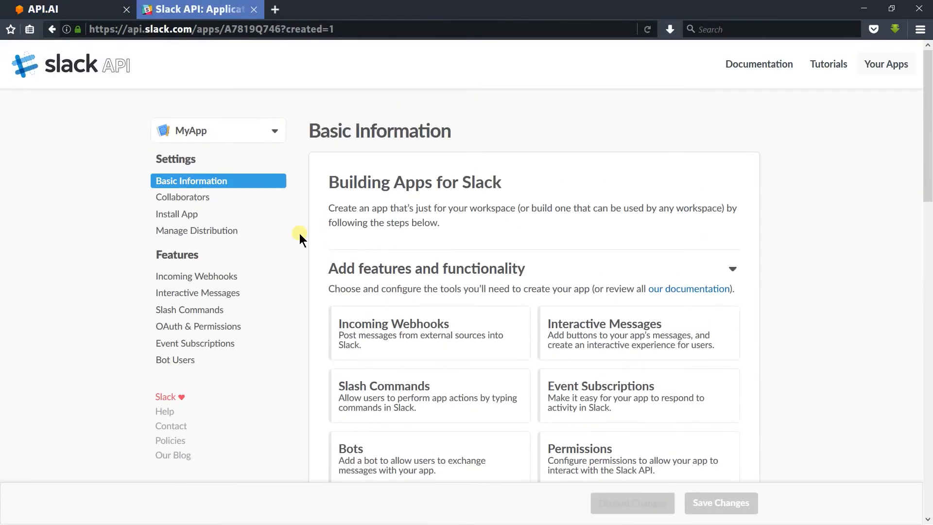
pyautogui.click(243, 334)
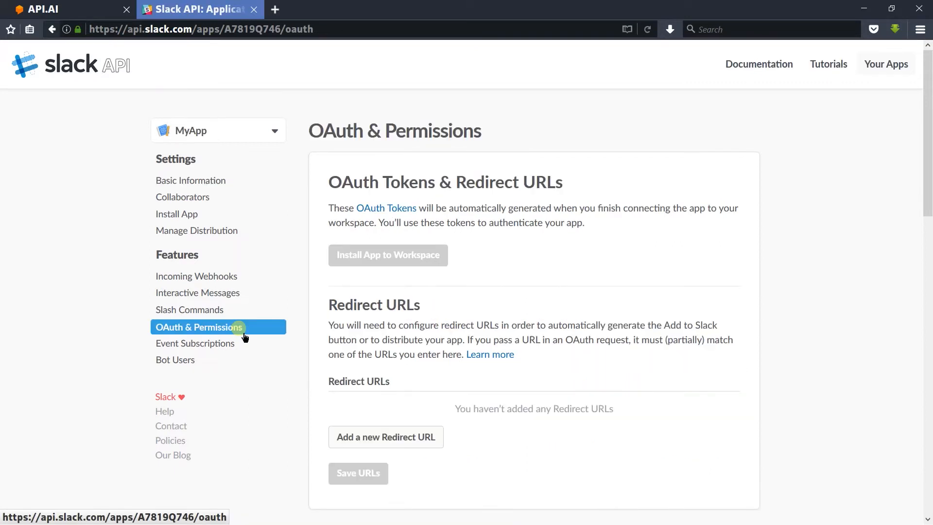
pyautogui.hotkey('ctrl', 'Tab')
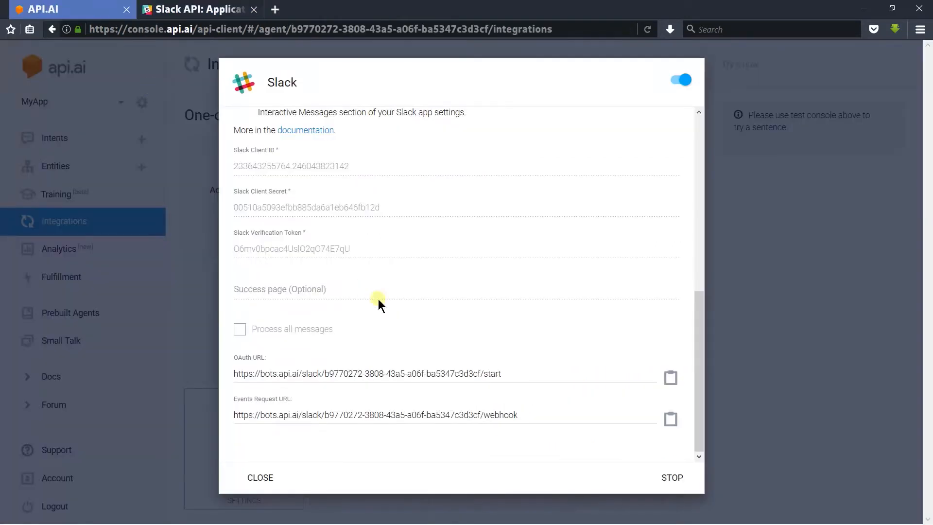
pyautogui.click(671, 377)
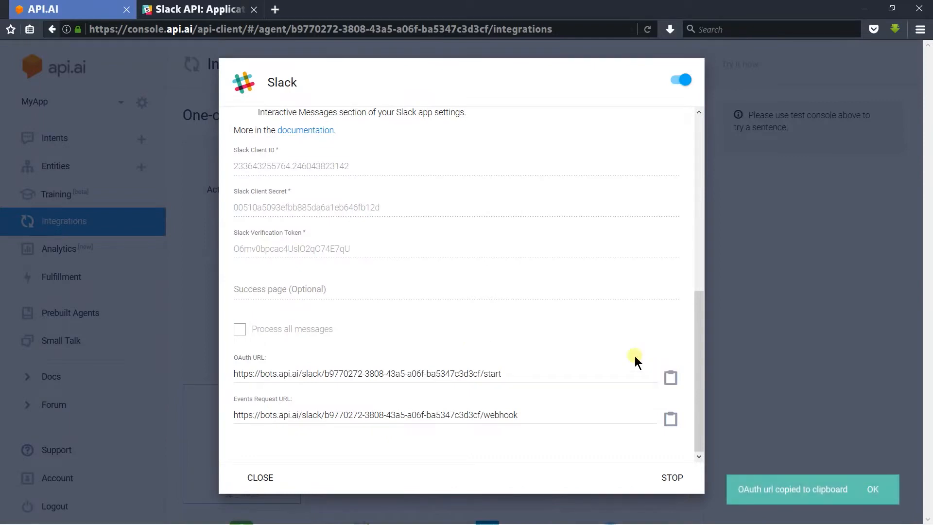
pyautogui.click(204, 8)
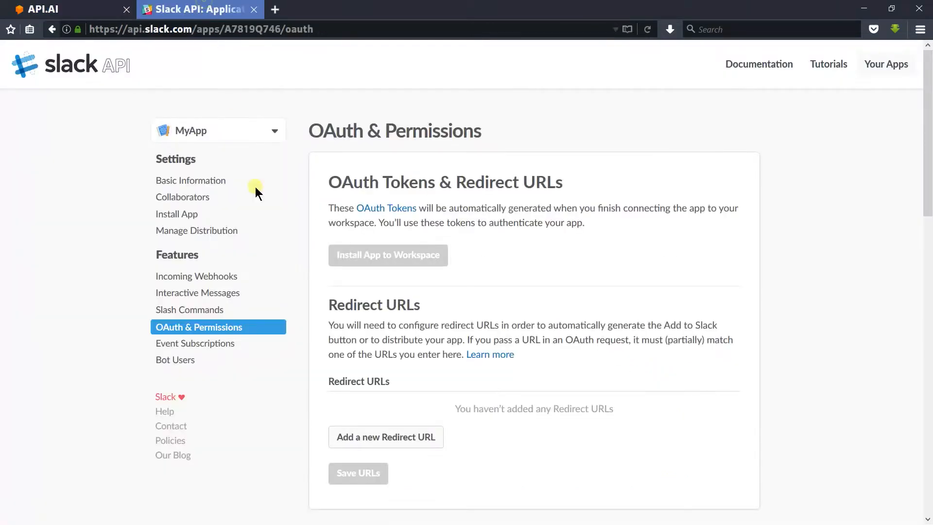
pyautogui.click(354, 440)
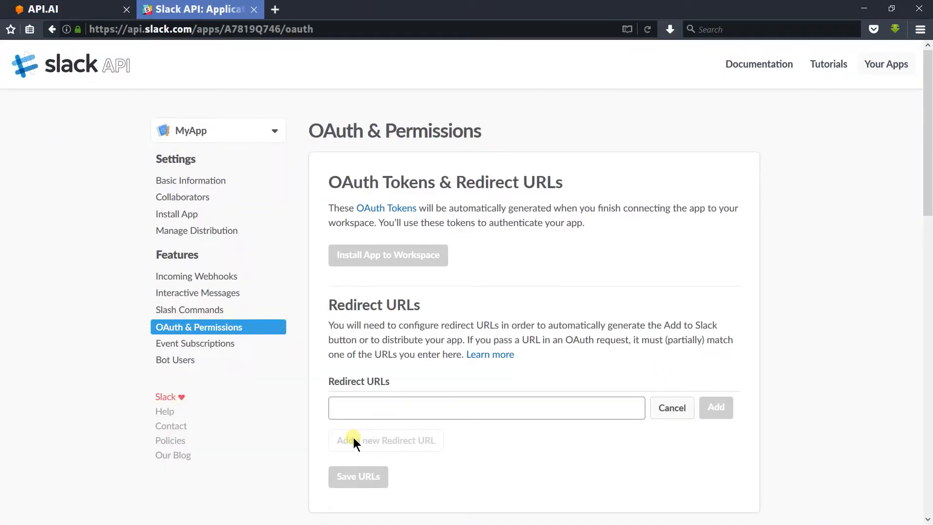
pyautogui.hotkey('ctrl', 'v')
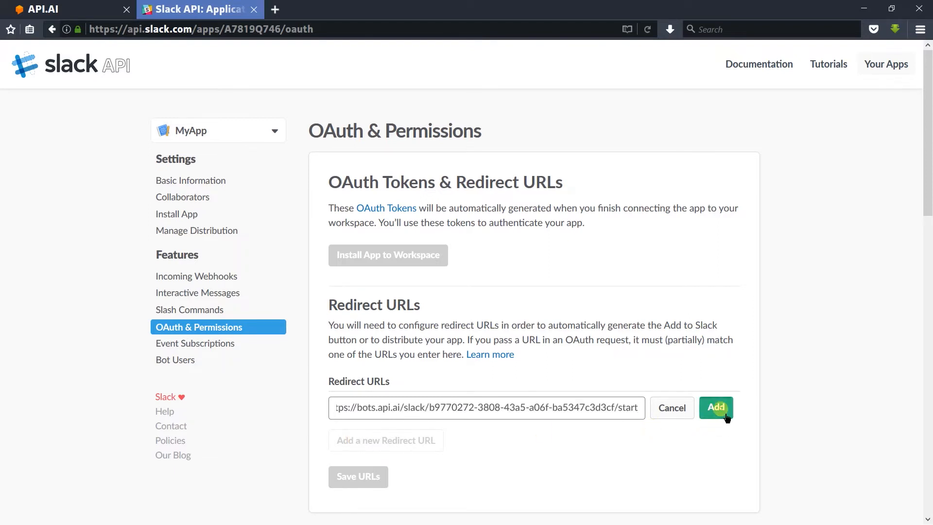
pyautogui.click(710, 413)
pyautogui.click(339, 481)
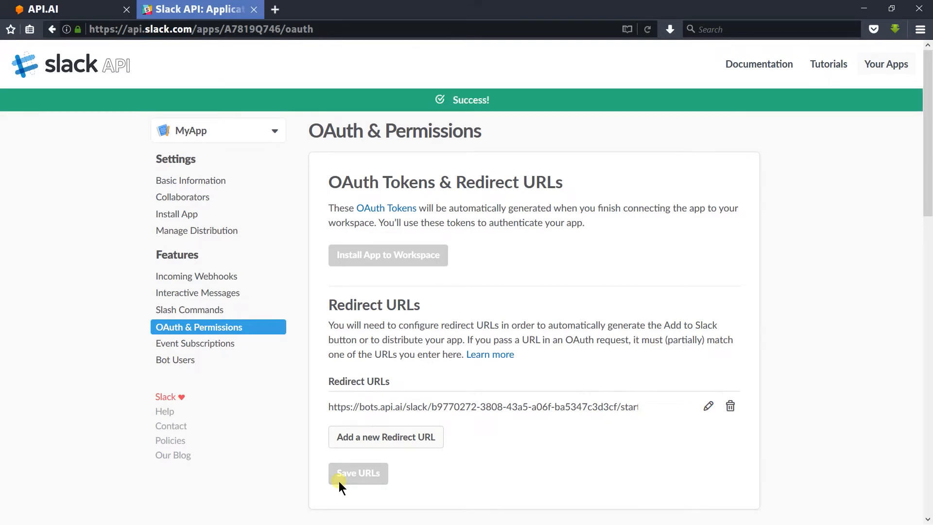
# Enable events in the Slack app's Event Subscriptions and set the Request URL to the integration's Events Request URL.
pyautogui.click(250, 346)
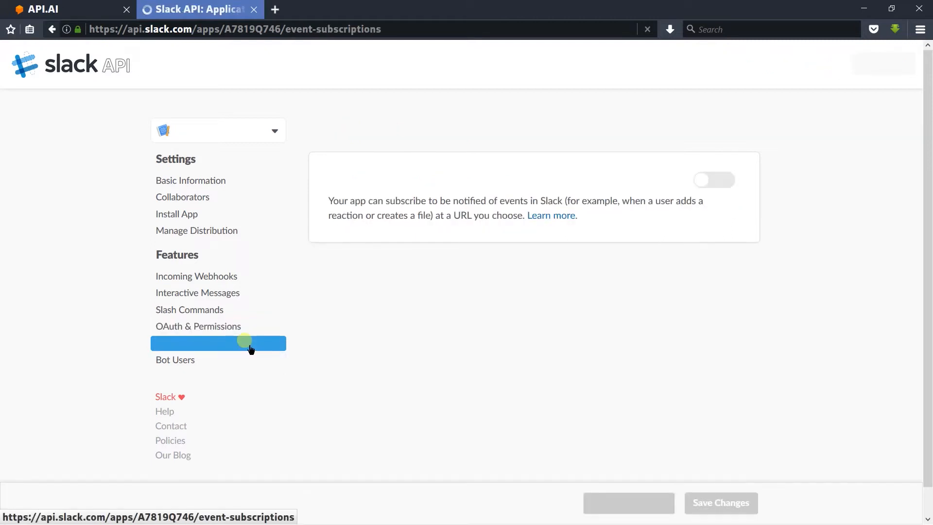
pyautogui.click(726, 183)
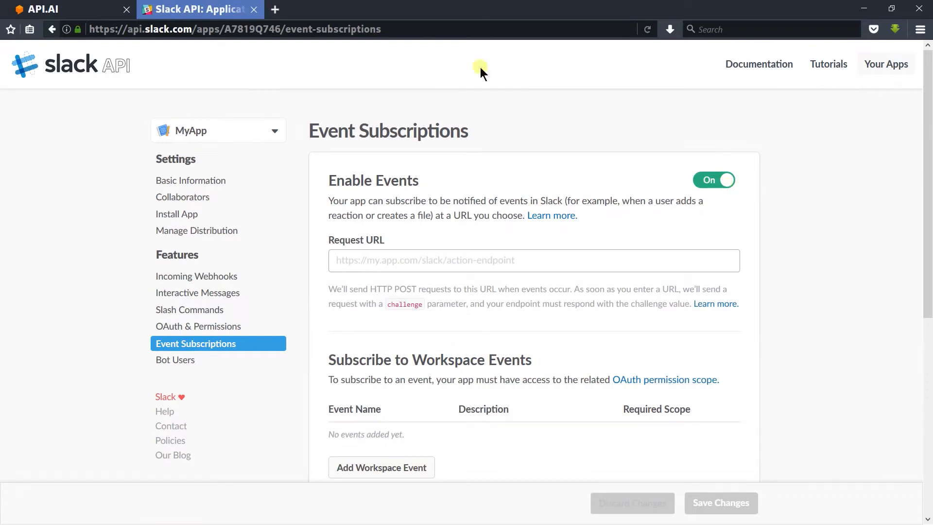
pyautogui.click(98, 10)
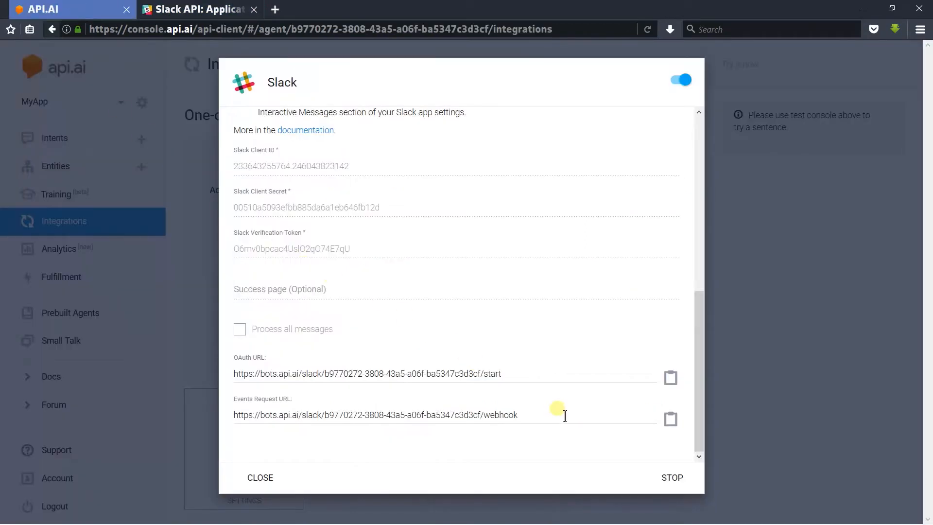
pyautogui.click(667, 423)
pyautogui.click(199, 9)
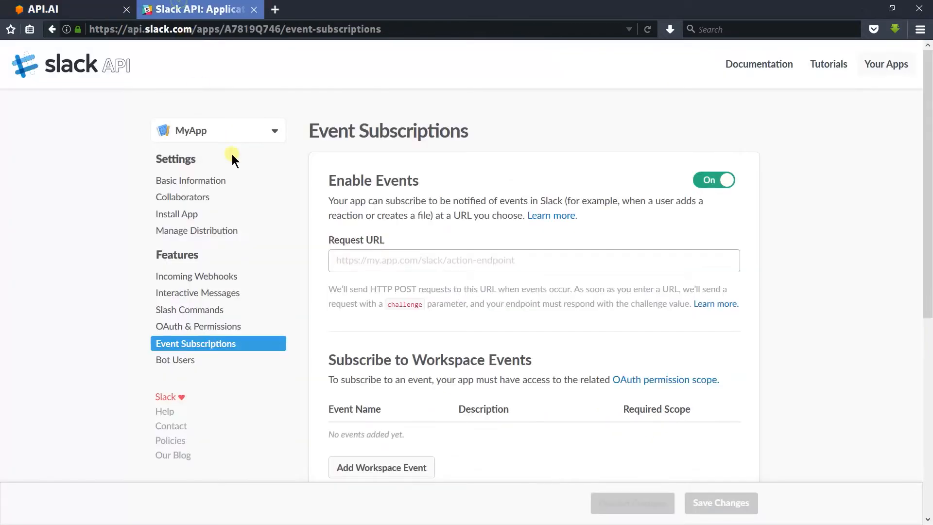
pyautogui.click(362, 258)
pyautogui.hotkey('ctrl', 'v')
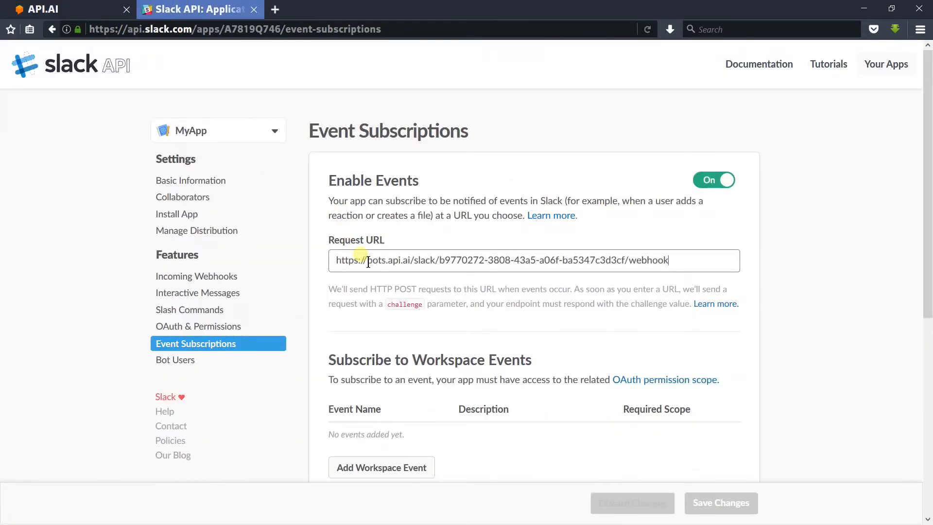
# Subscribe the Slack app to the workspace events message.channels, message.im and message.groups.
pyautogui.scroll(-3, 367, 263)
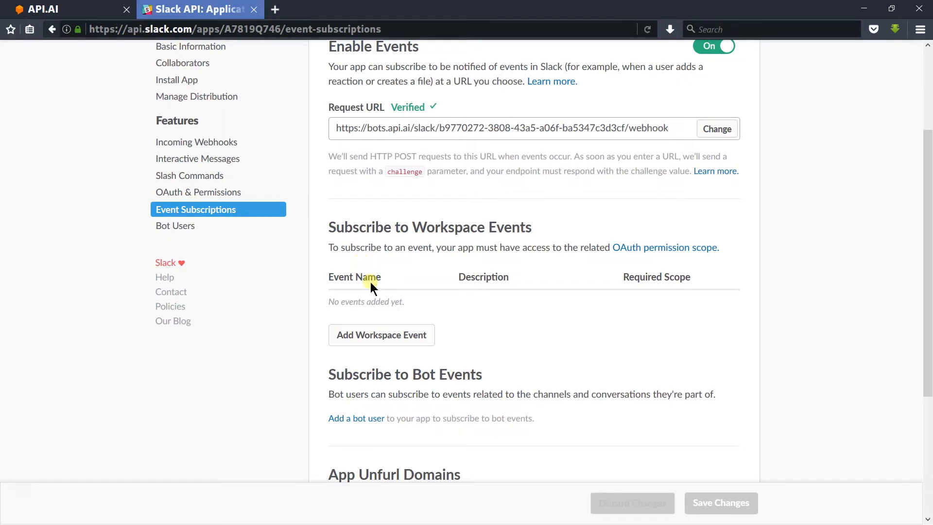
pyautogui.click(385, 335)
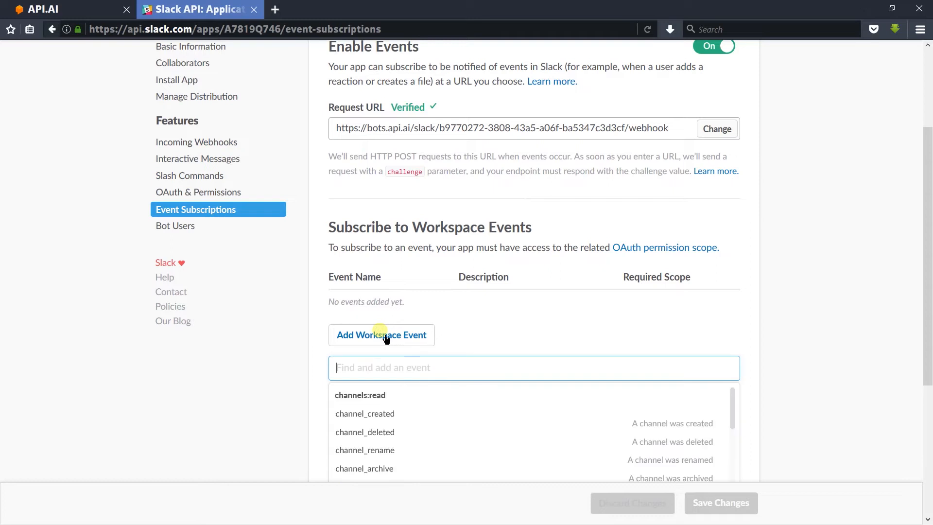
pyautogui.write('messa')
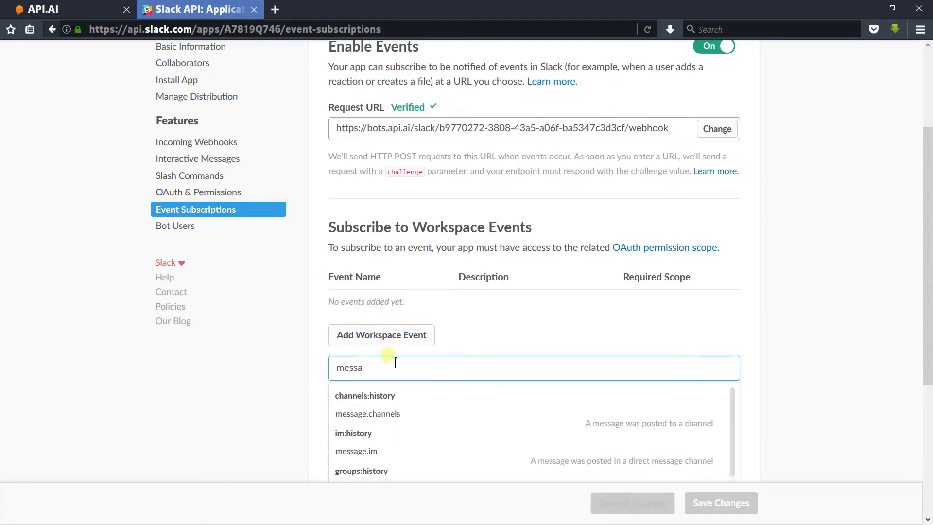
pyautogui.click(410, 412)
pyautogui.write('messa')
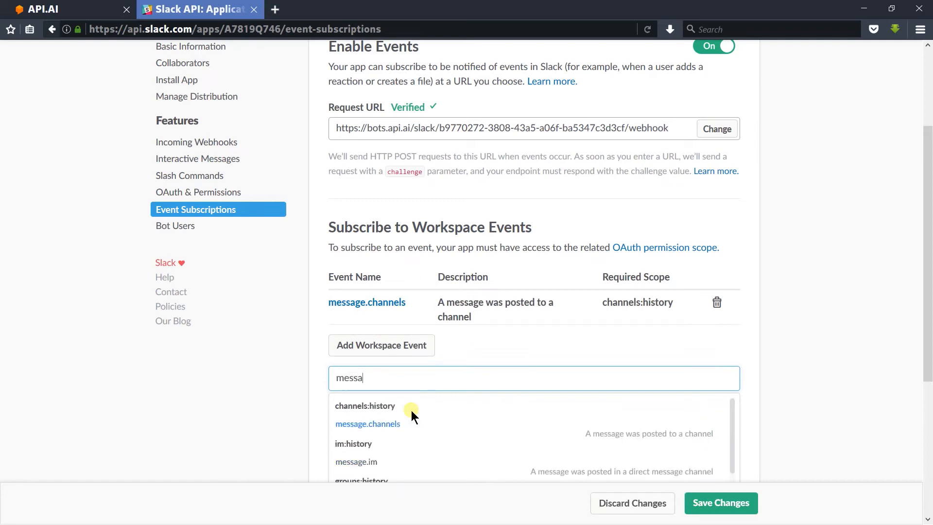
pyautogui.click(424, 466)
pyautogui.write('messa')
pyautogui.scroll(-3, 413, 437)
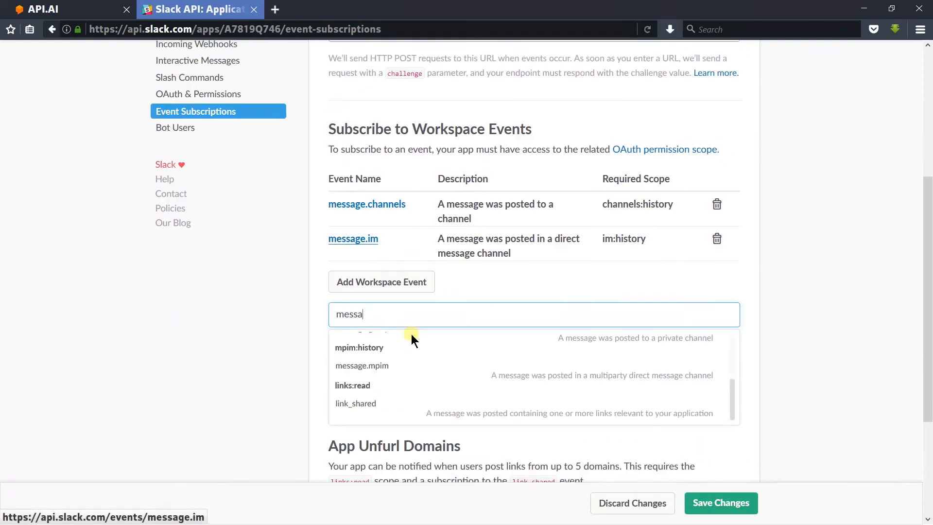
pyautogui.scroll(-2, 415, 353)
pyautogui.click(415, 352)
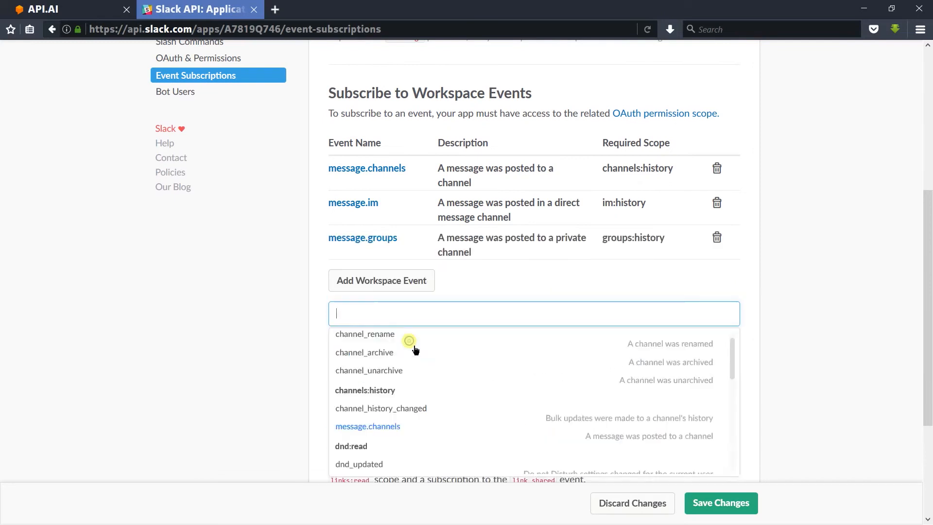
pyautogui.click(347, 272)
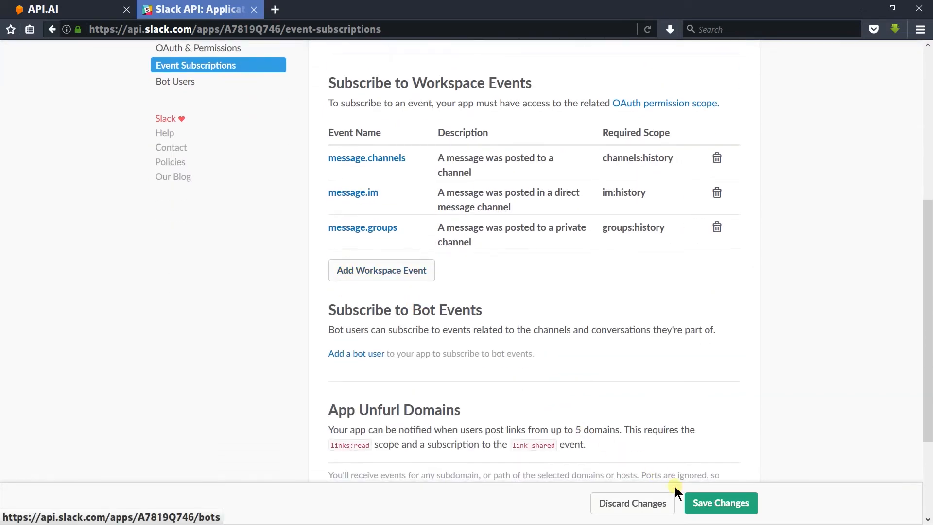
# Save the workspace event subscriptions and add a bot user with the display name and username myapp, always shown as online.
pyautogui.click(723, 505)
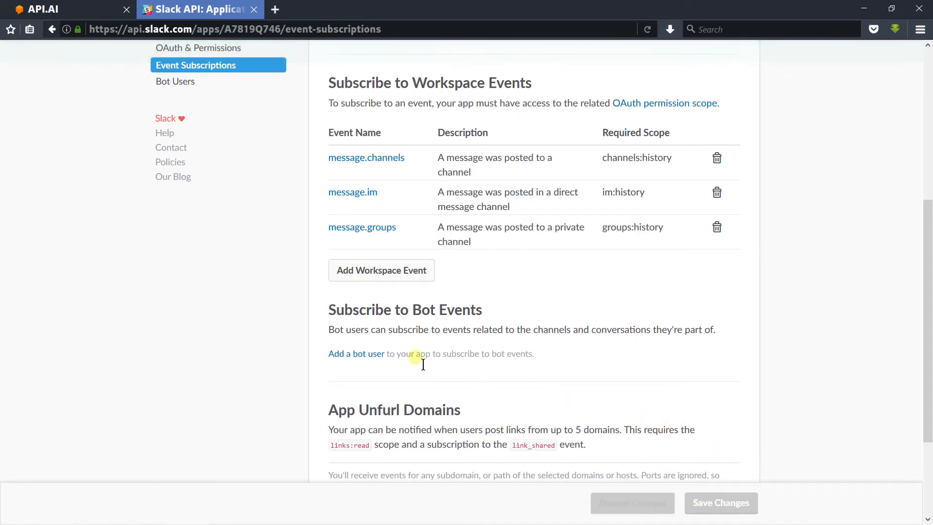
pyautogui.click(375, 360)
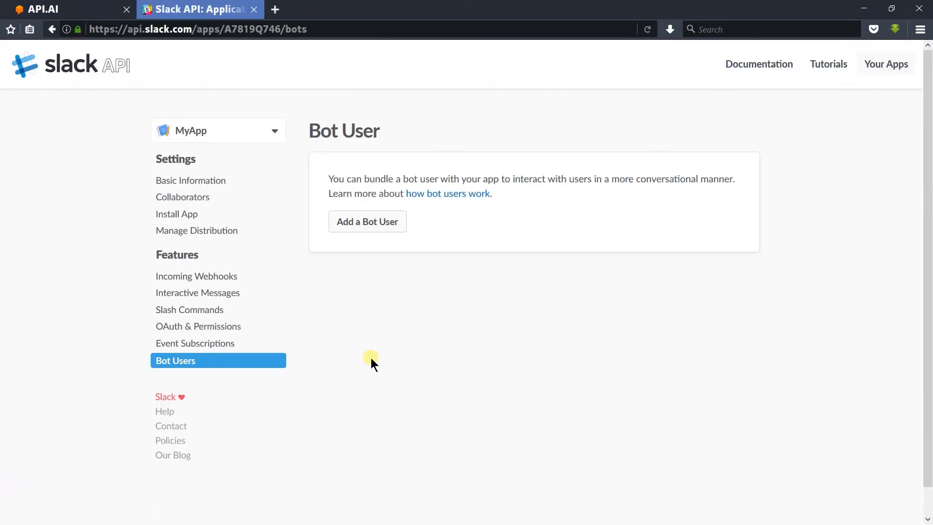
pyautogui.click(363, 223)
pyautogui.click(387, 309)
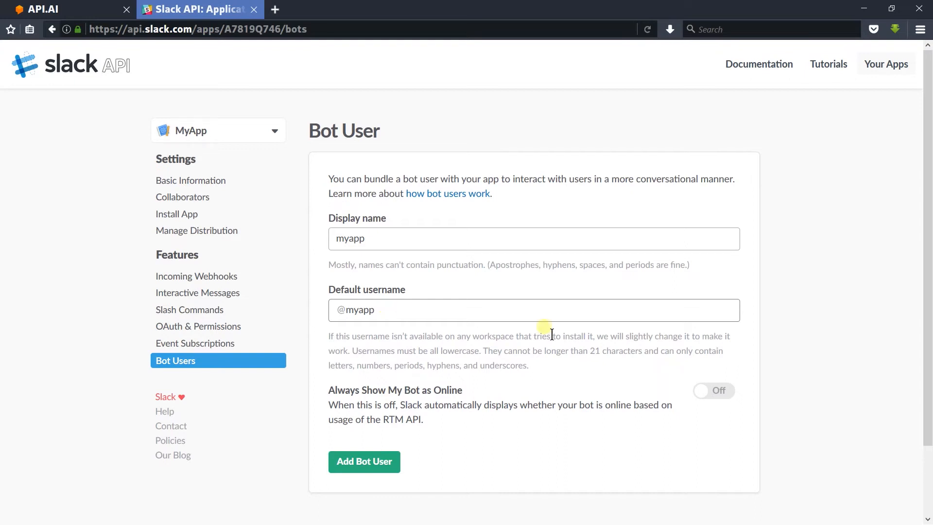
pyautogui.click(719, 394)
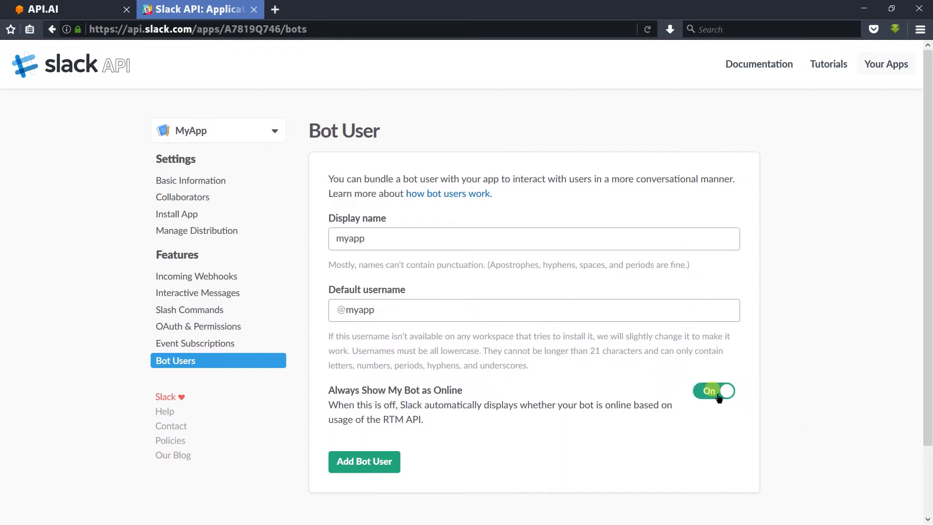
pyautogui.click(372, 464)
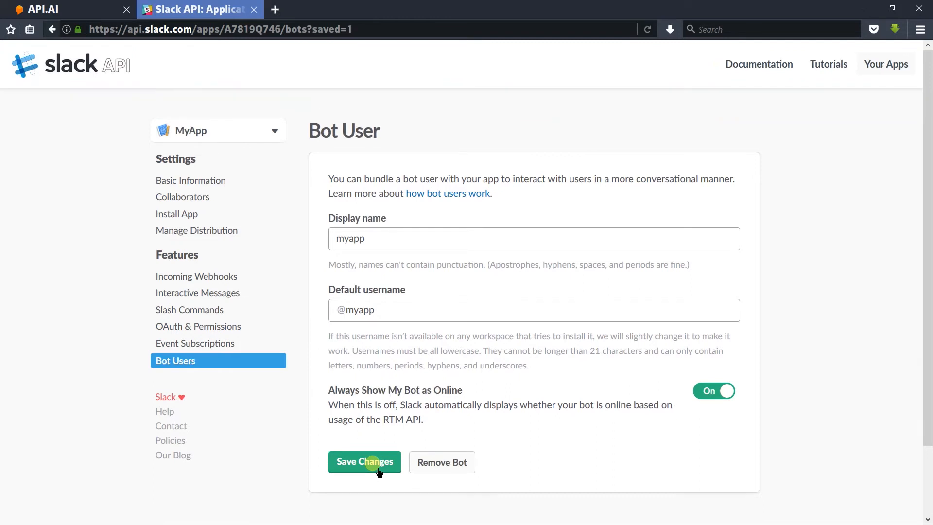
# Subscribe the bot user to the events message.channels, message.im and message.groups in Event Subscriptions and save the changes.
pyautogui.click(221, 343)
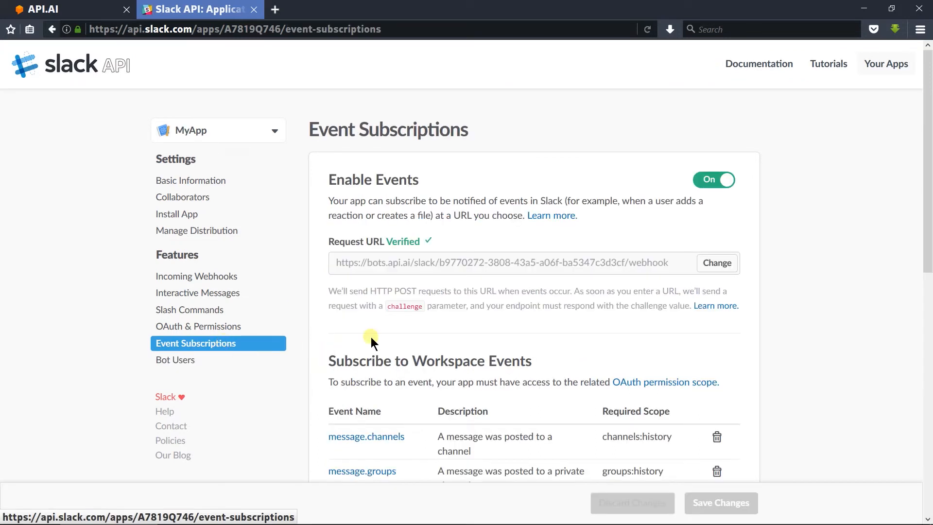
pyautogui.scroll(-6, 415, 318)
pyautogui.scroll(-3, 415, 319)
pyautogui.click(407, 308)
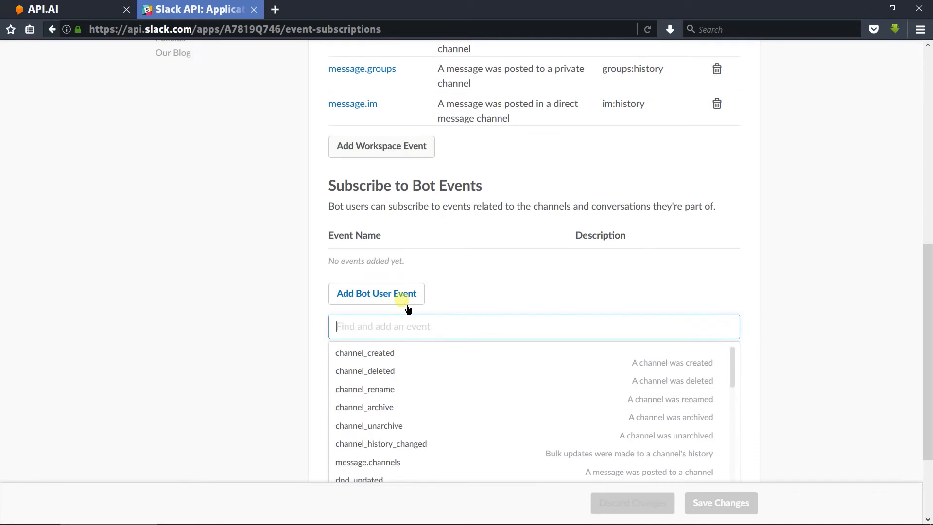
pyautogui.write('mess')
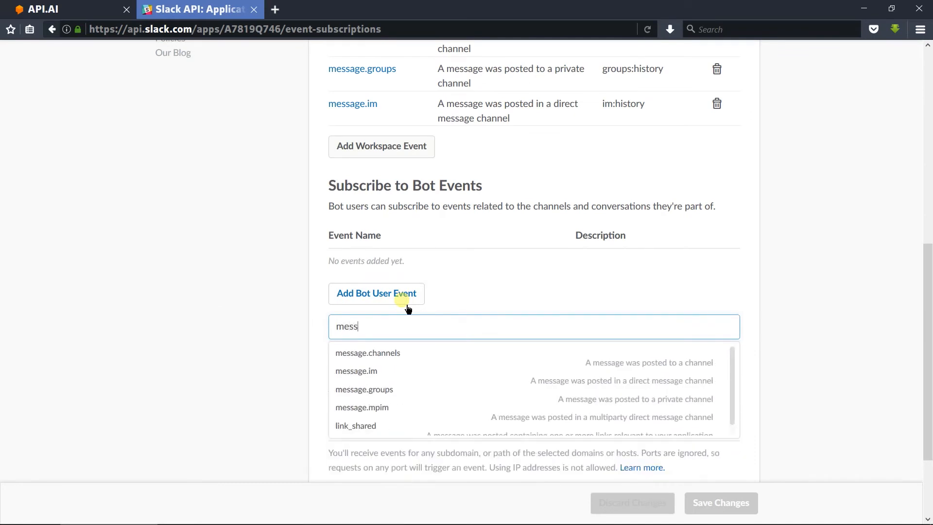
pyautogui.click(421, 363)
pyautogui.write('mess')
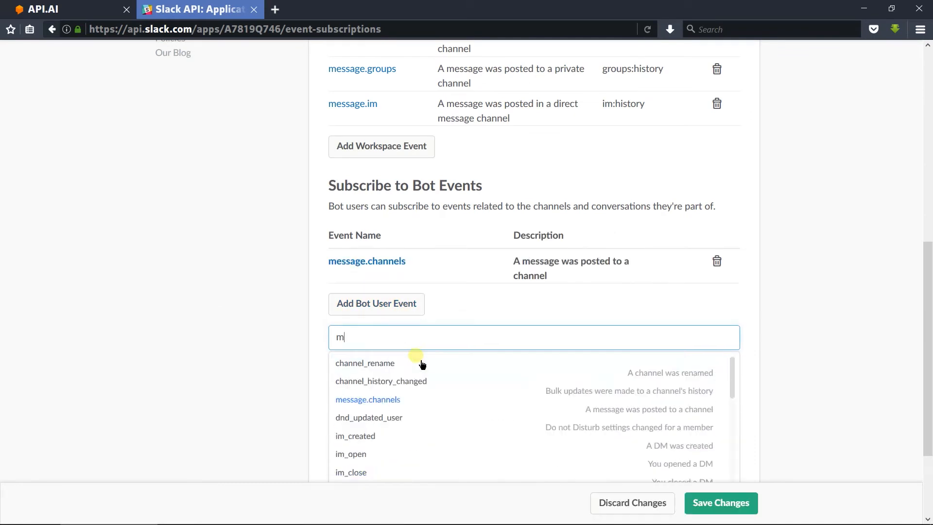
pyautogui.click(414, 387)
pyautogui.write('mess')
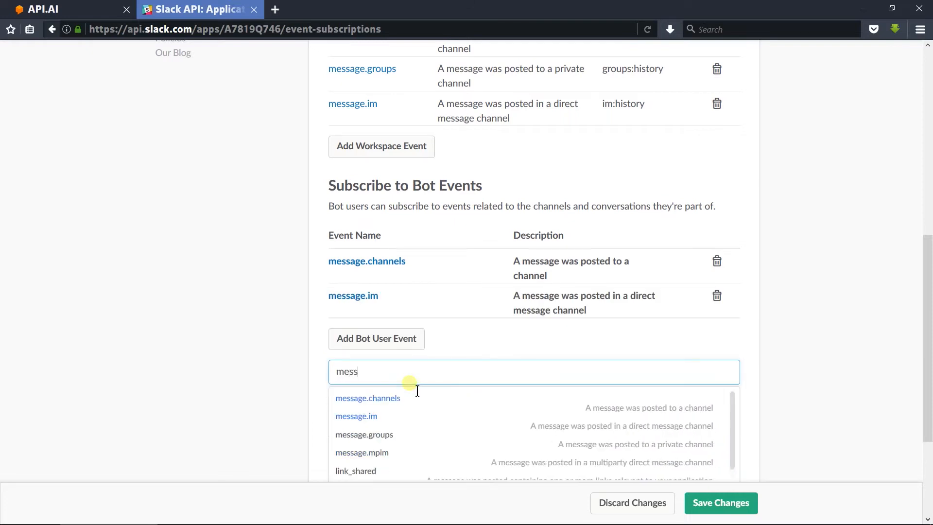
pyautogui.click(416, 435)
pyautogui.click(738, 505)
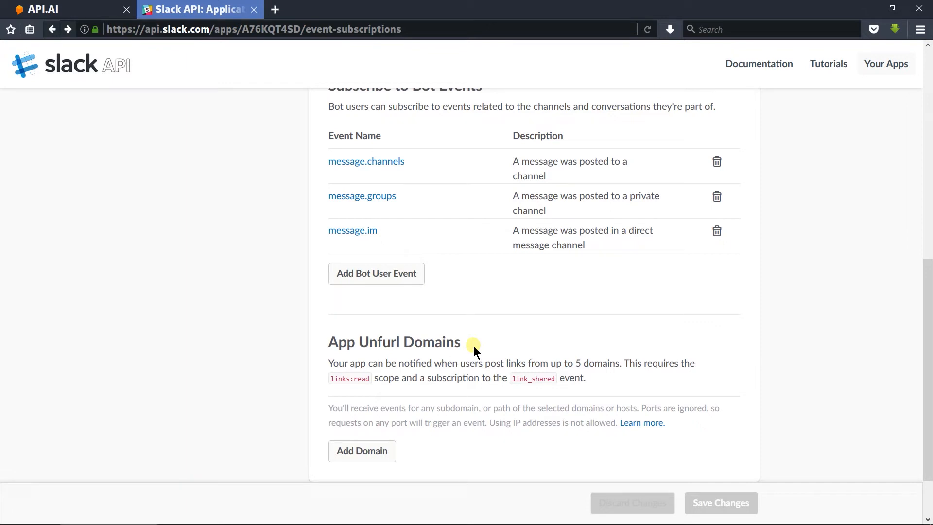
# Add MyApp to the MadForMake workspace from the app's distribution settings and authorize its access.
pyautogui.scroll(10, 474, 345)
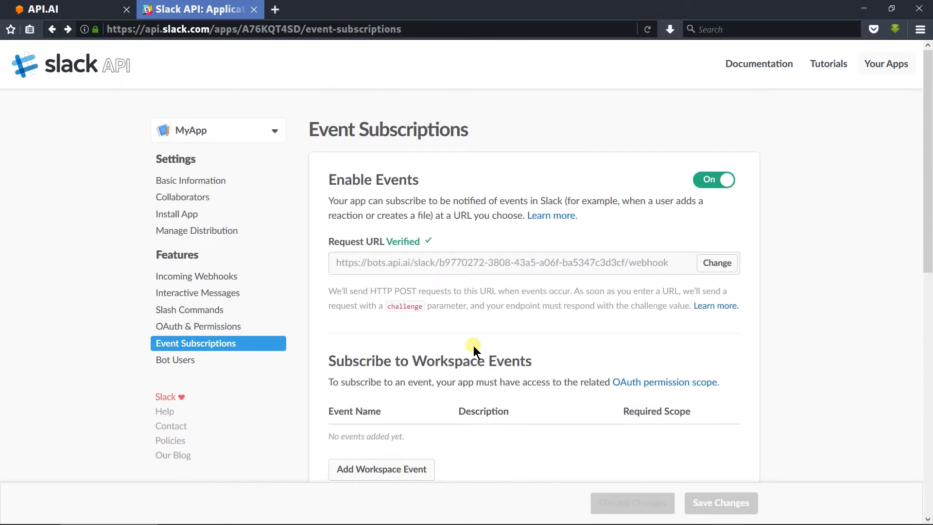
pyautogui.click(244, 235)
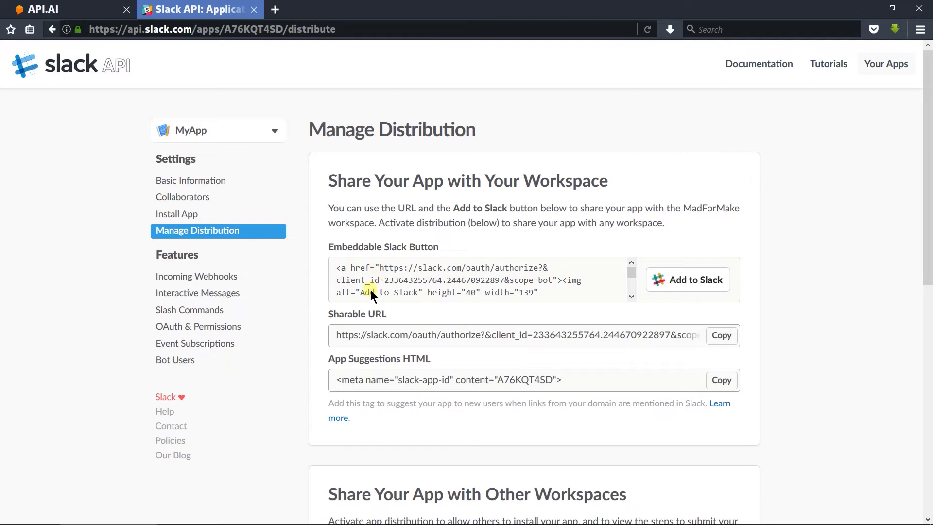
pyautogui.scroll(-7, 355, 323)
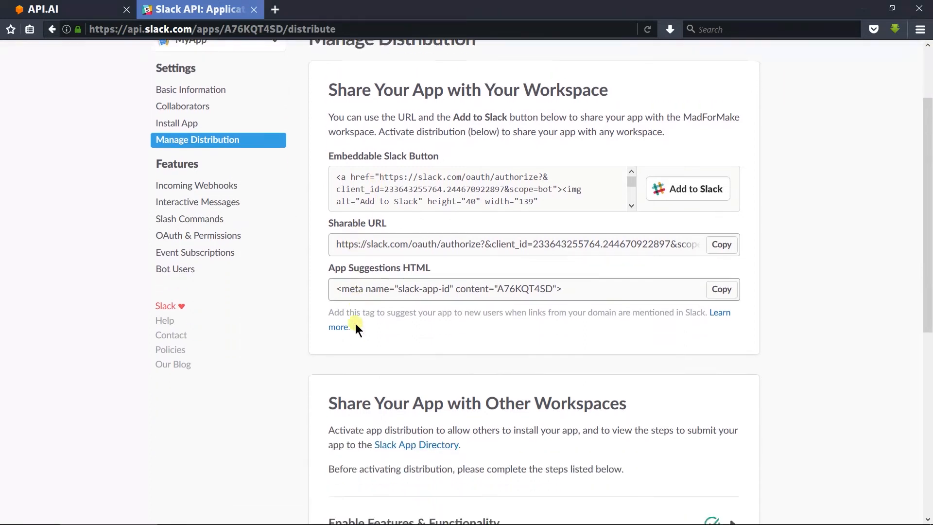
pyautogui.scroll(-1, 359, 330)
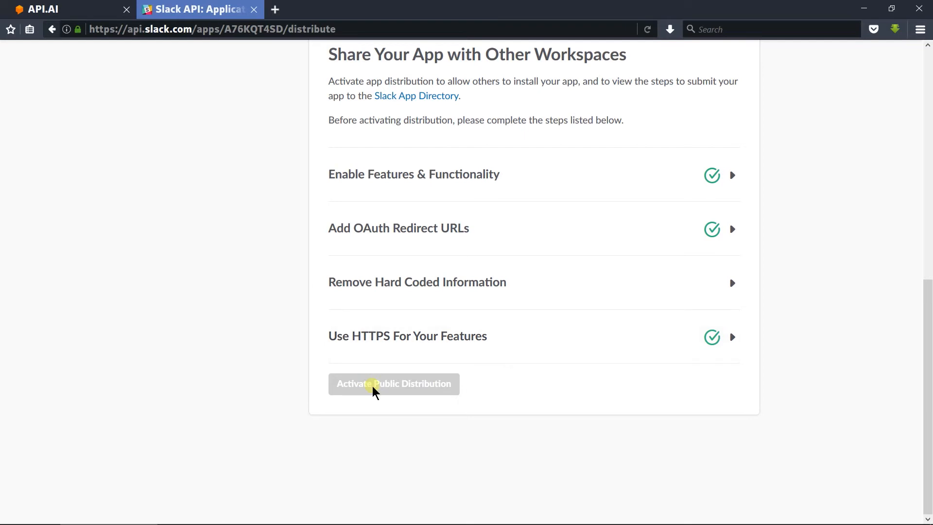
pyautogui.scroll(8, 433, 378)
pyautogui.click(722, 288)
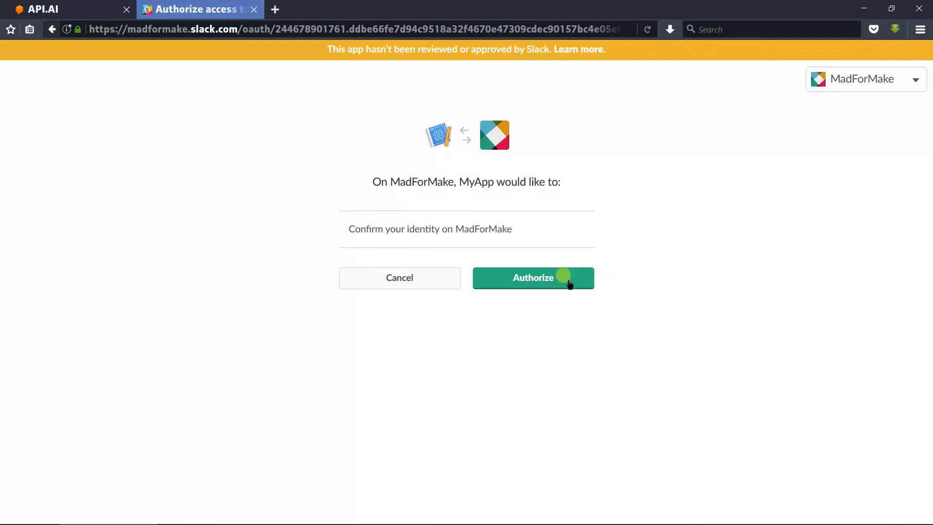
pyautogui.click(564, 277)
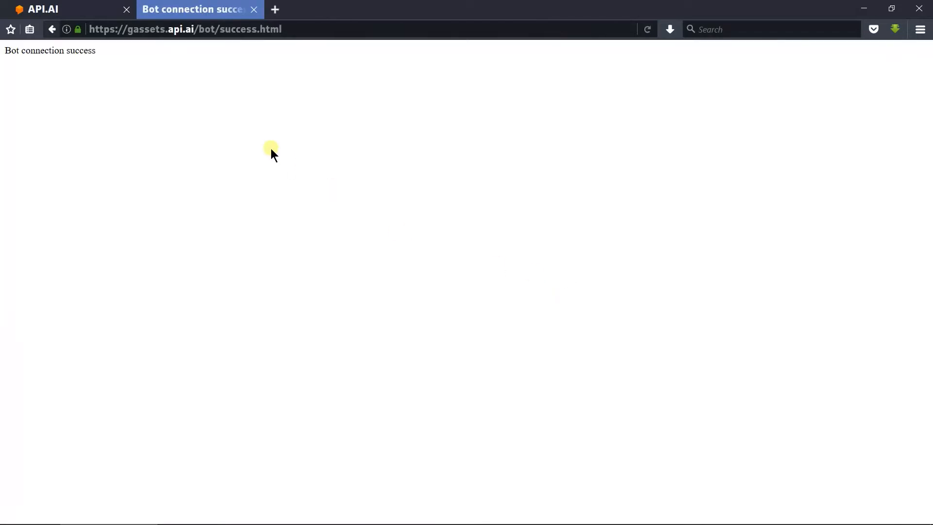
pyautogui.tripleClick(261, 118)
# Switch to the Slack desktop app and send the direct message "sum of 15 and 80" to myapp.
pyautogui.hotkey('alt', 'Tab')
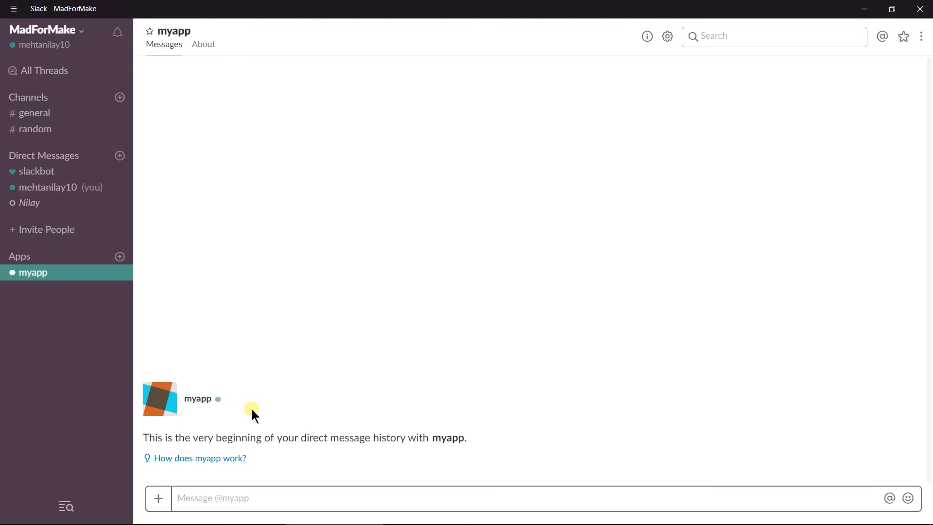
pyautogui.write('sum of 15 and 80')
pyautogui.press('Return')
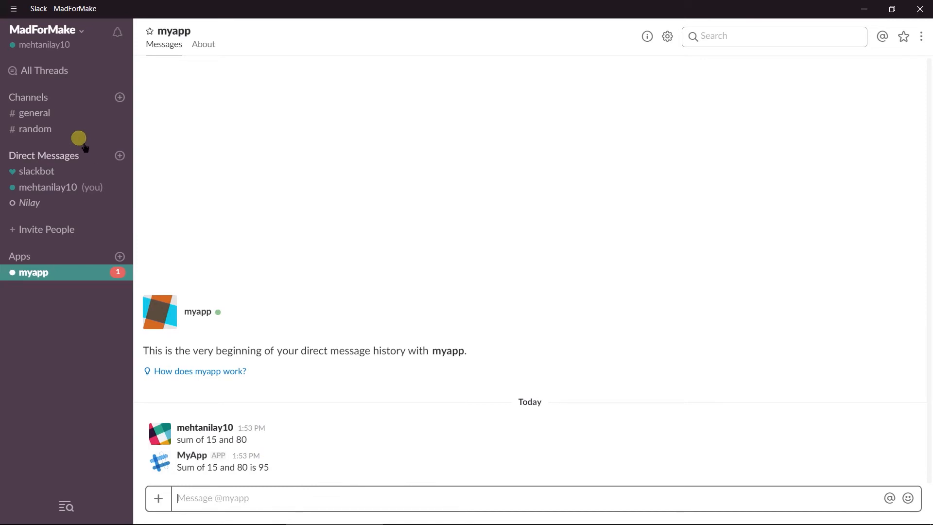
pyautogui.click(63, 117)
pyautogui.click(266, 501)
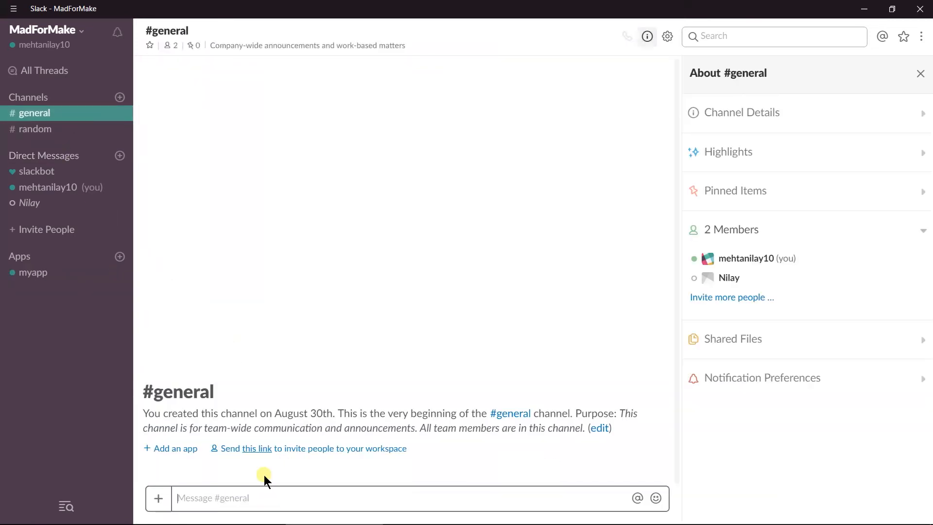
pyautogui.write('@my')
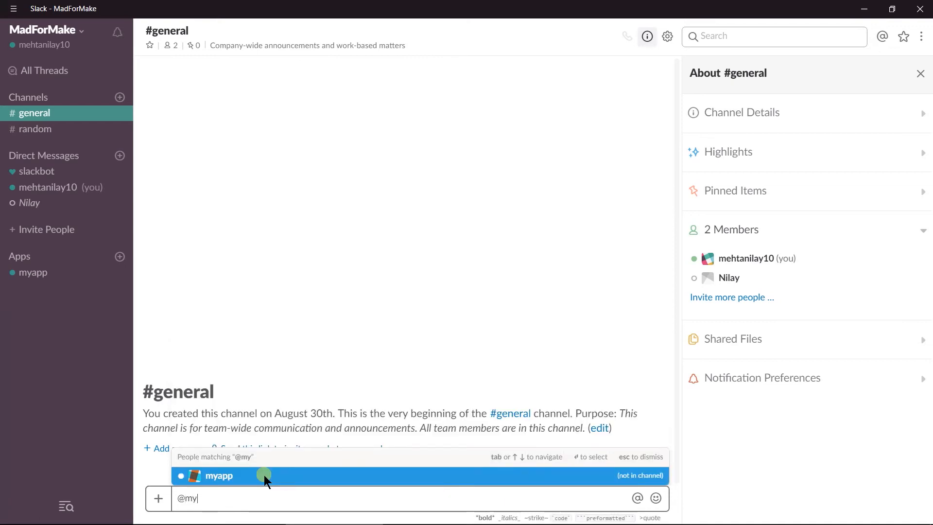
pyautogui.press('Return')
pyautogui.press('Return')
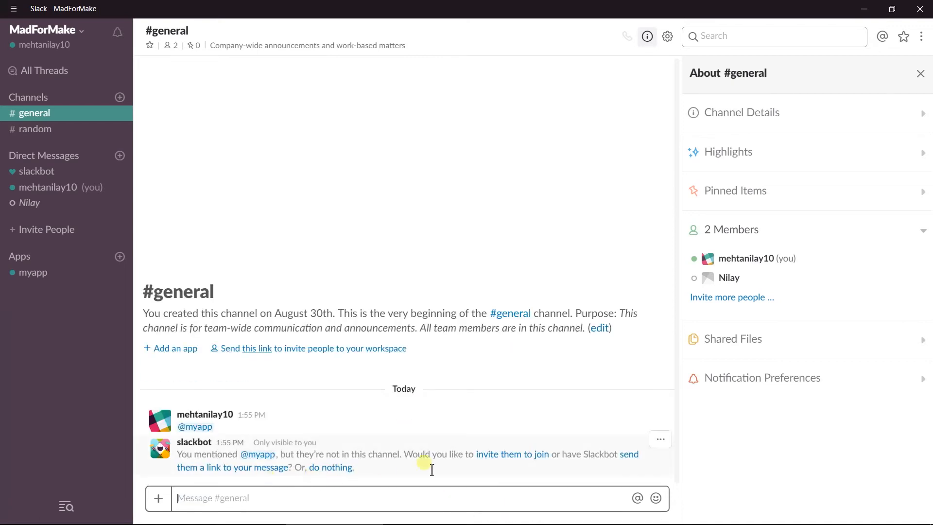
pyautogui.click(503, 456)
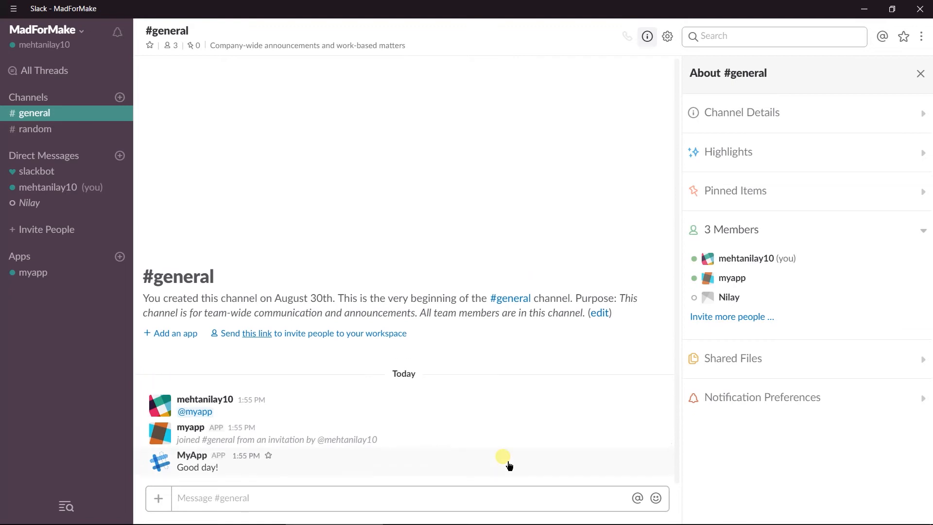
pyautogui.click(503, 499)
pyautogui.write('s')
pyautogui.press('BackSpace')
pyautogui.write('@')
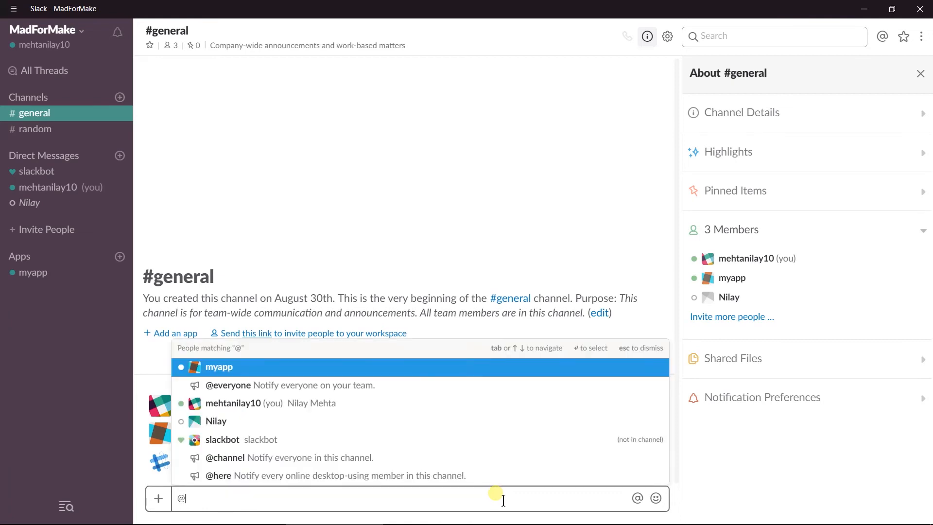
pyautogui.write('myapp')
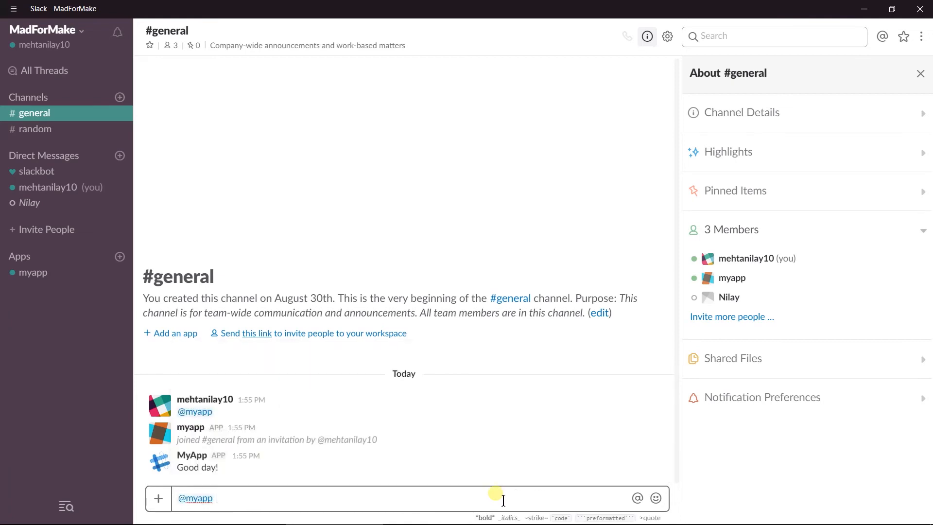
pyautogui.write(' sum of 80')
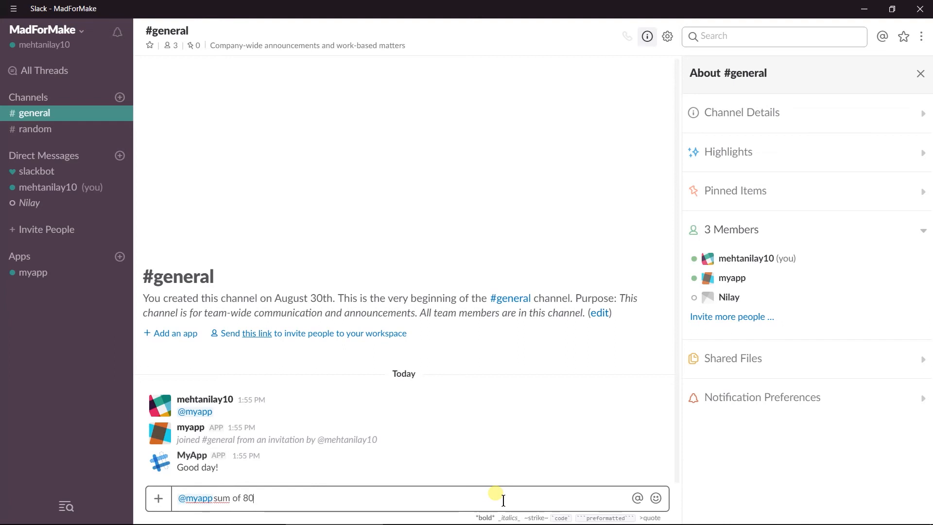
pyautogui.write(' and 30')
pyautogui.press('Return')
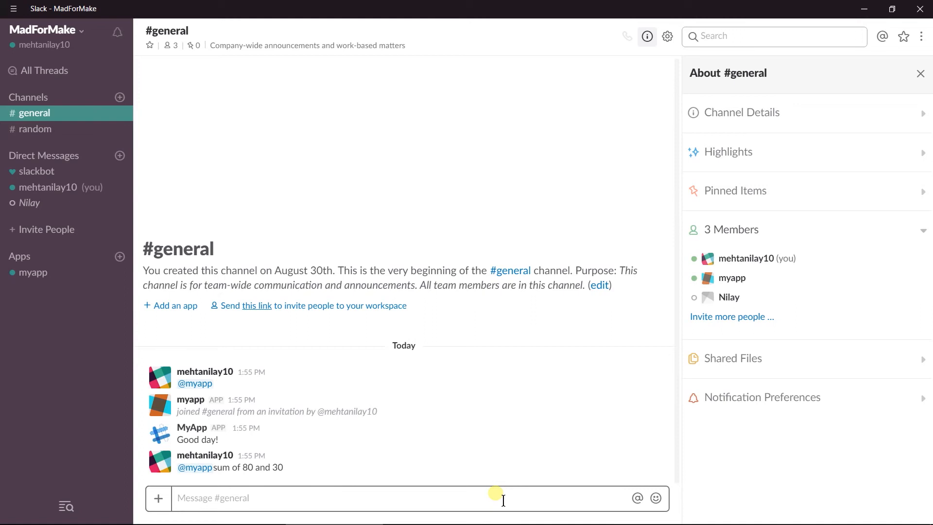
pyautogui.tripleClick(304, 479)
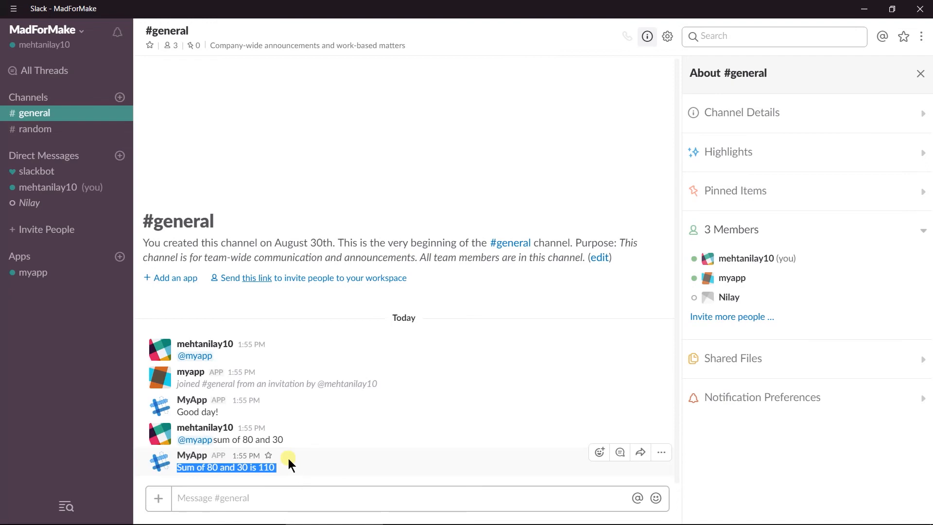
pyautogui.hotkey('alt', 'Tab')
pyautogui.hotkey('alt', 'Tab')
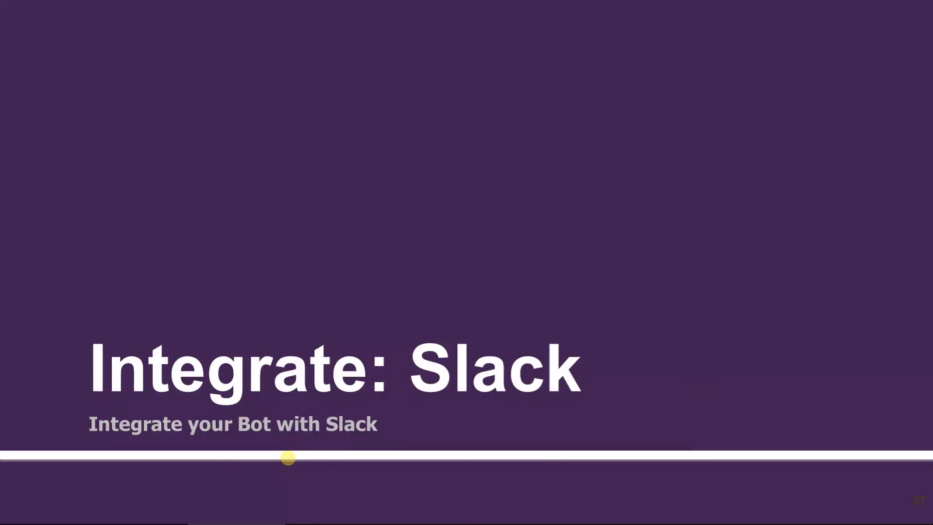